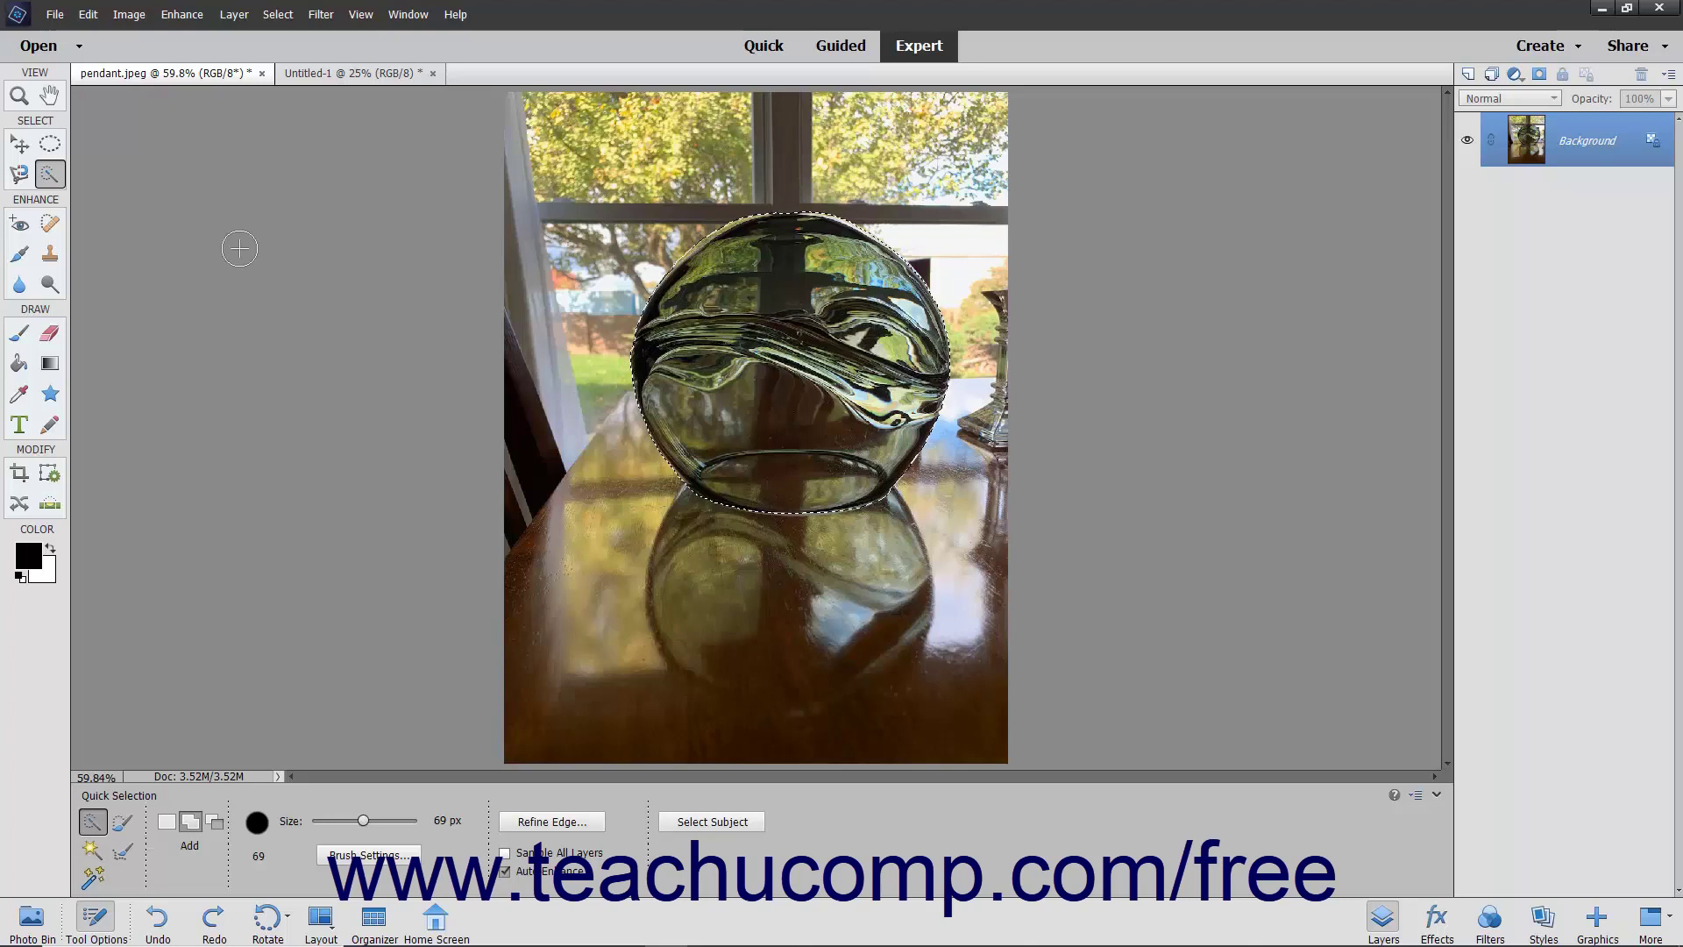
# - Copy the selected glass pendant with Edit > Copy
pyautogui.click(89, 14)
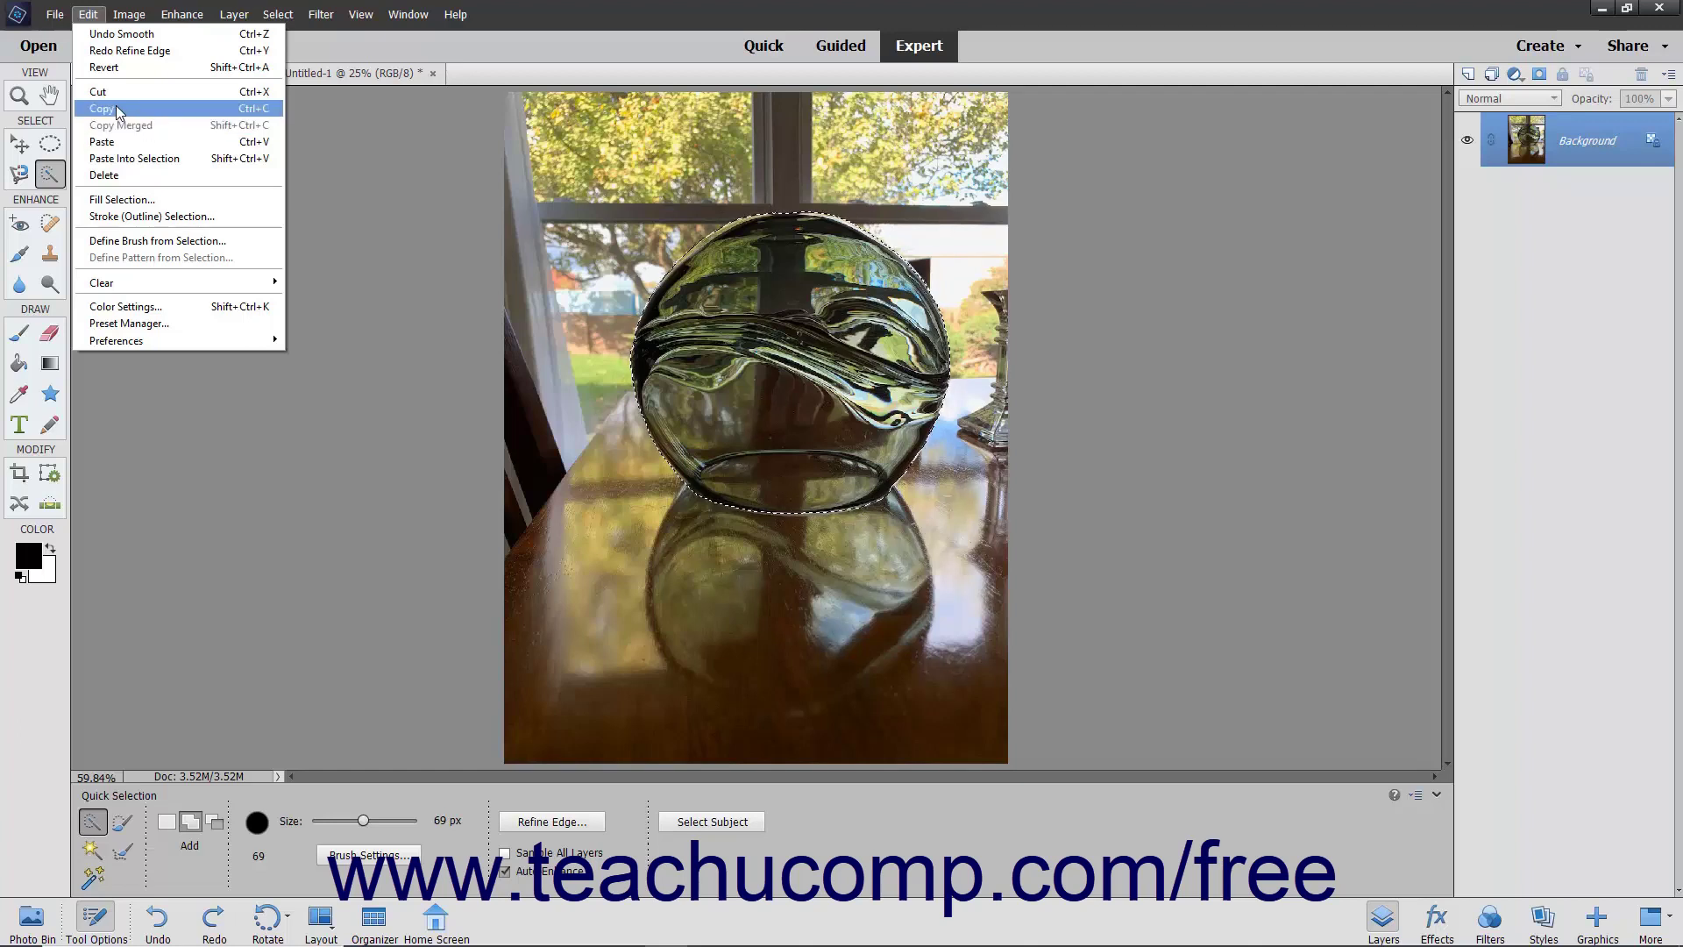
pyautogui.click(117, 108)
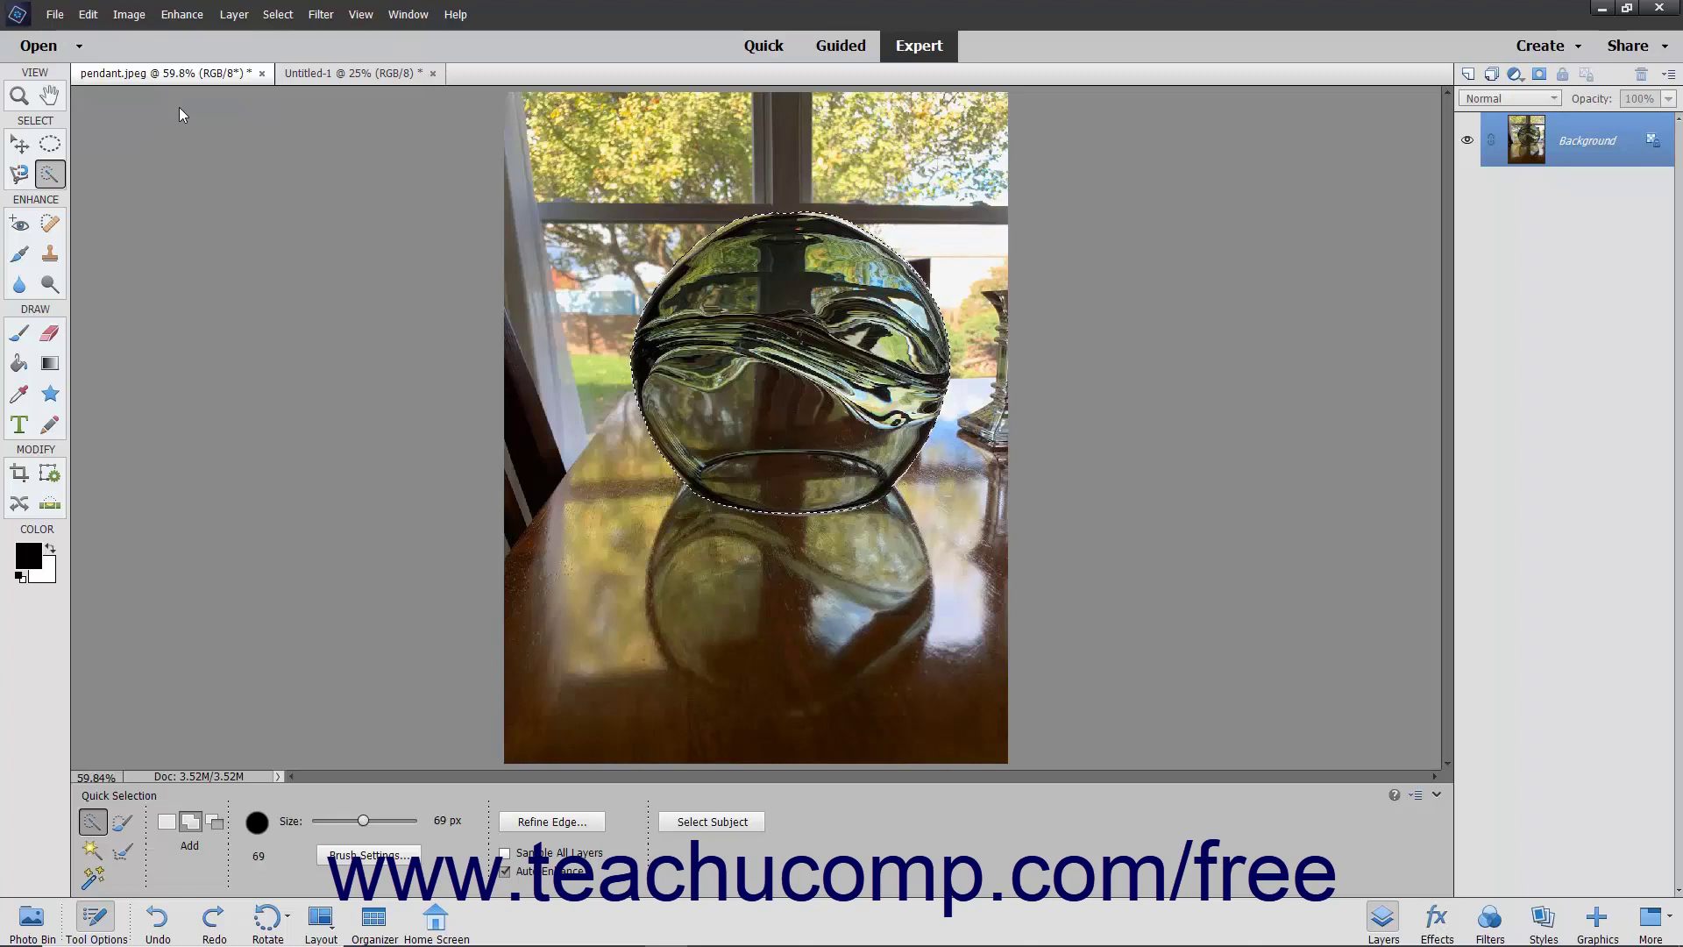
# - Paste the pendant as a new layer and make Layer 1 active
pyautogui.click(88, 15)
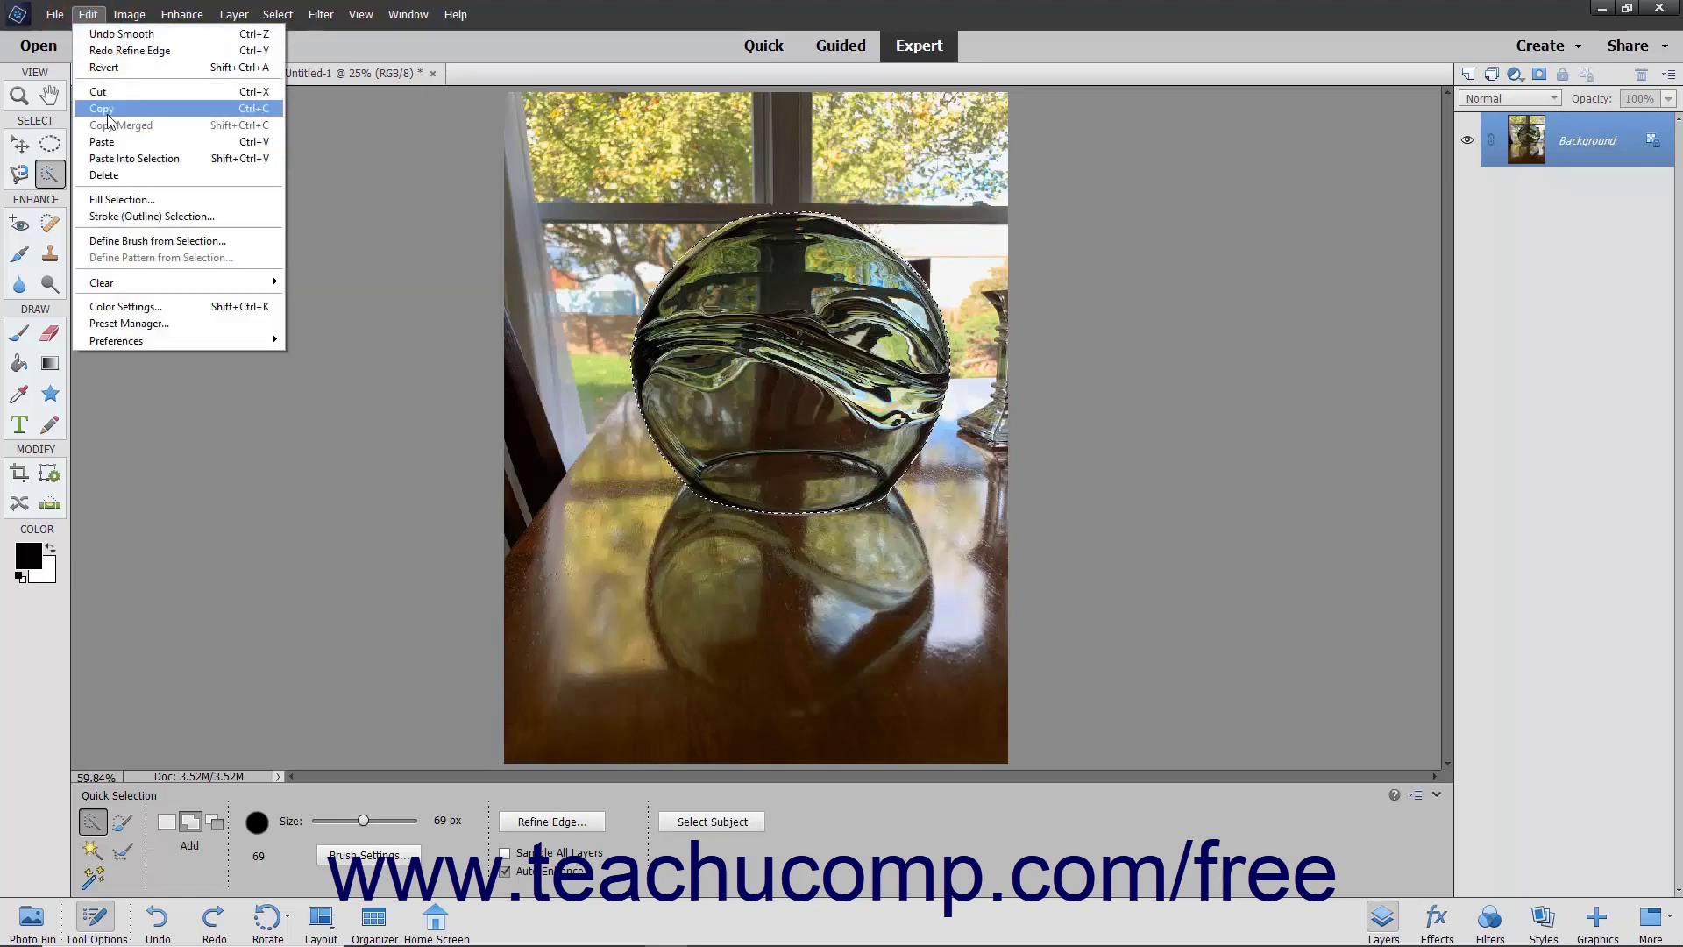
pyautogui.click(115, 143)
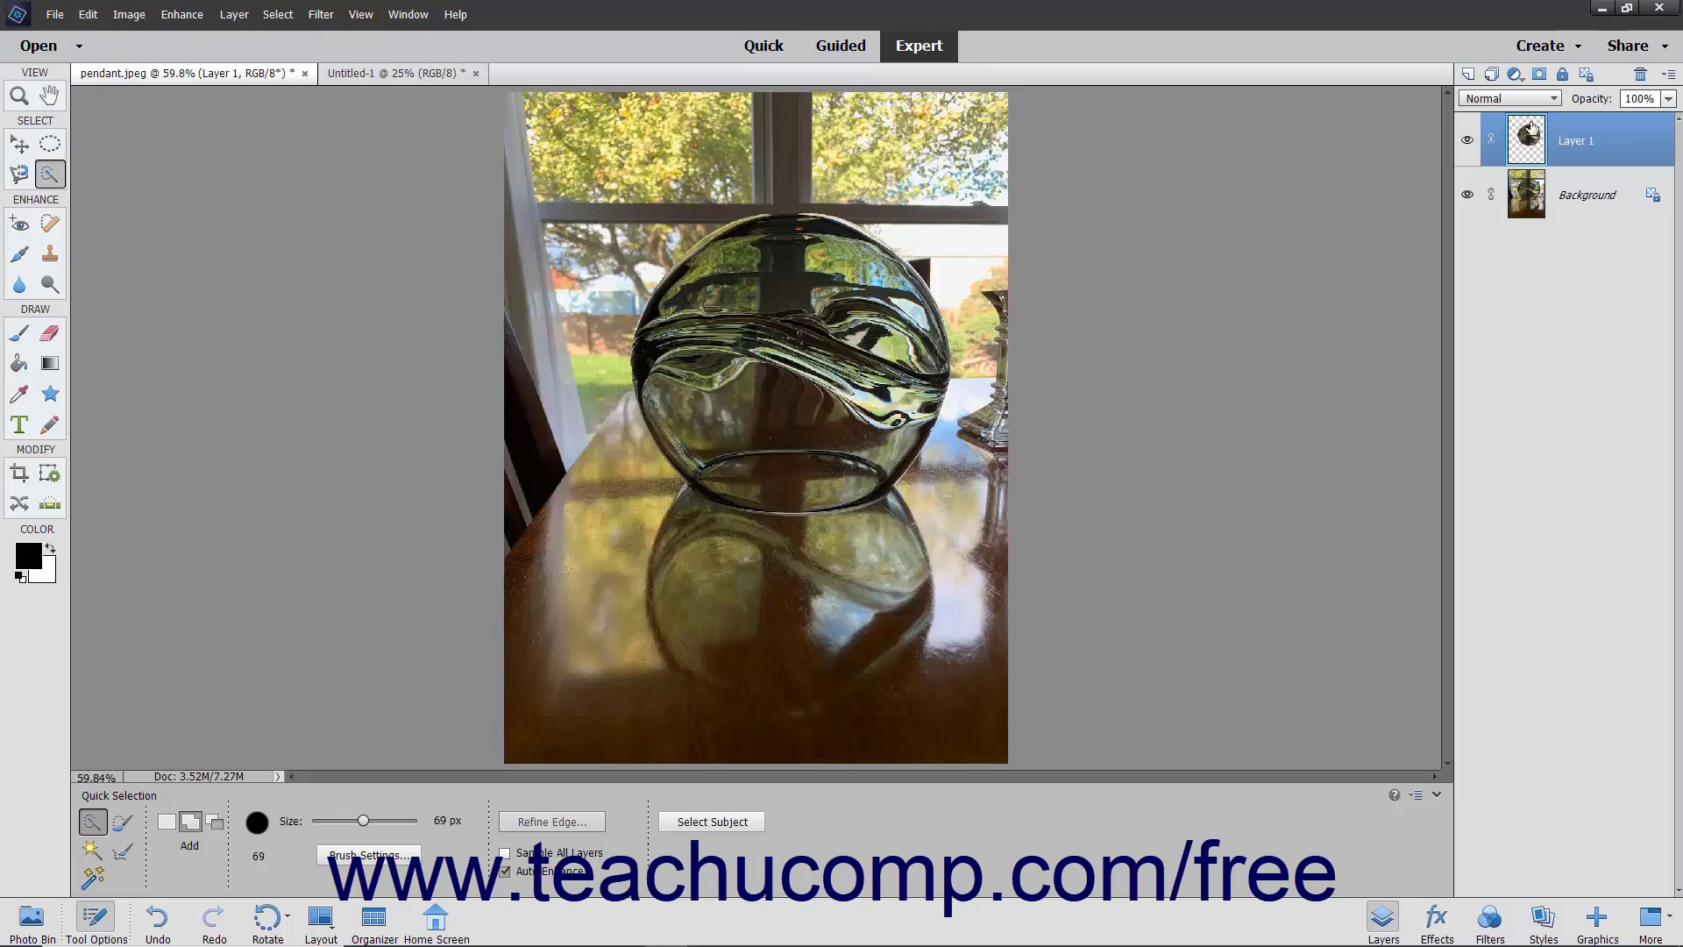
pyautogui.click(1636, 141)
# - Drag the Layer 1 pendant copy to the photo's lower left with the Move tool
pyautogui.click(20, 145)
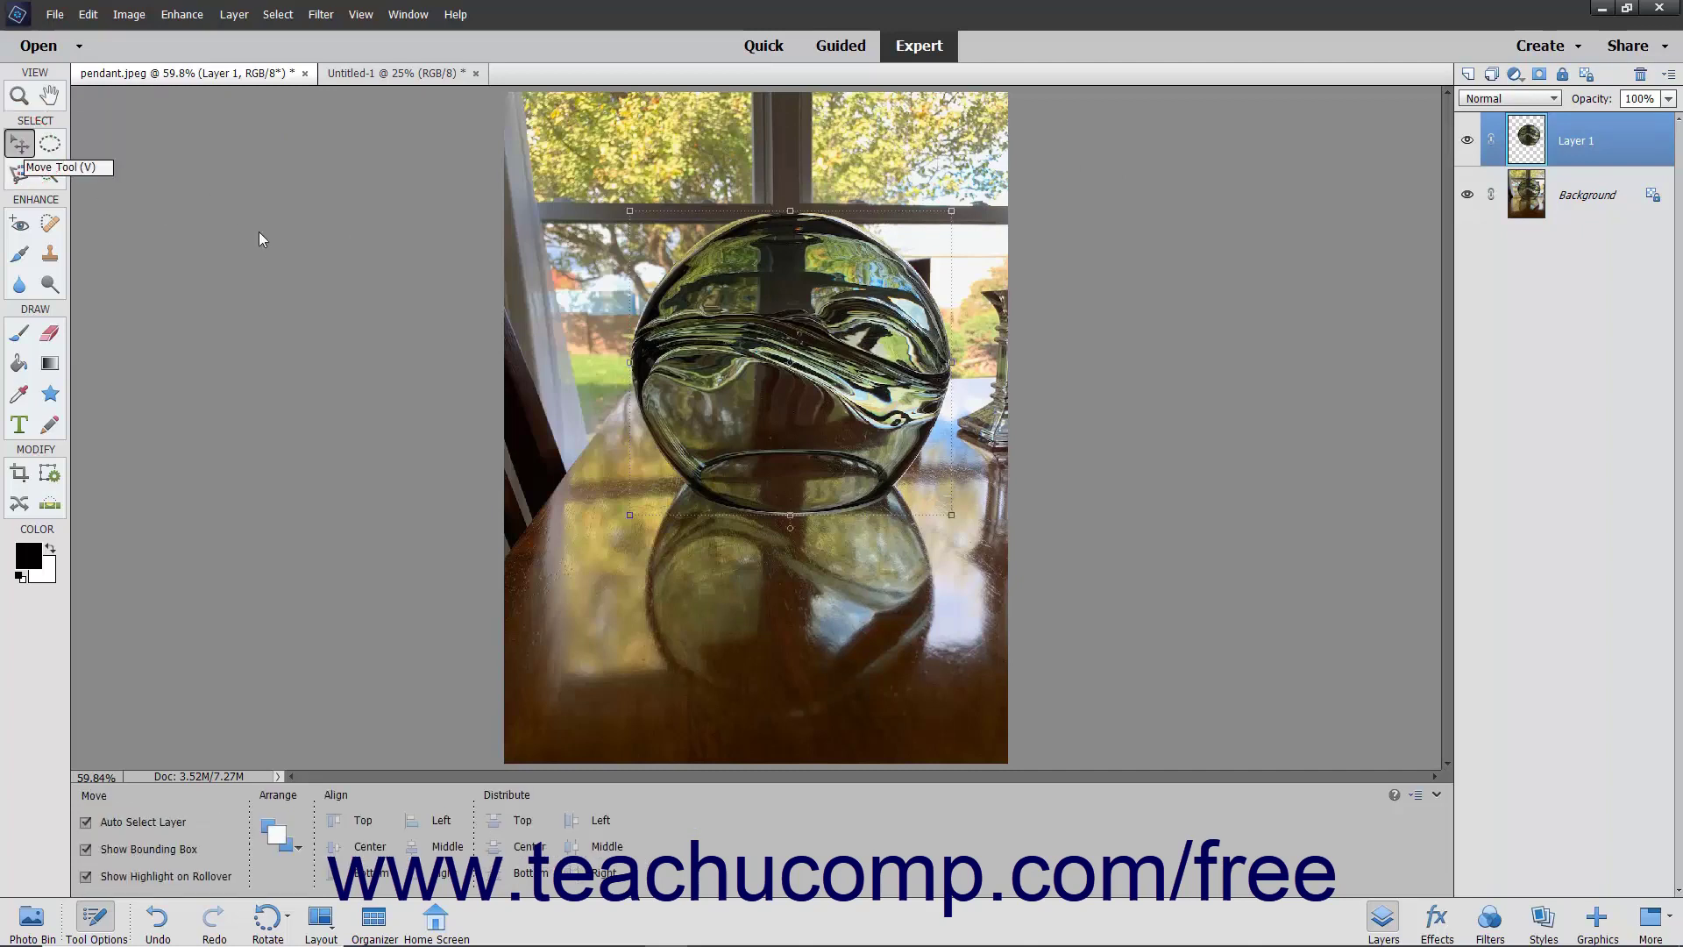
pyautogui.moveTo(801, 325)
pyautogui.mouseDown()
pyautogui.moveTo(521, 347)
pyautogui.moveTo(667, 608)
pyautogui.moveTo(795, 592)
pyautogui.mouseUp()
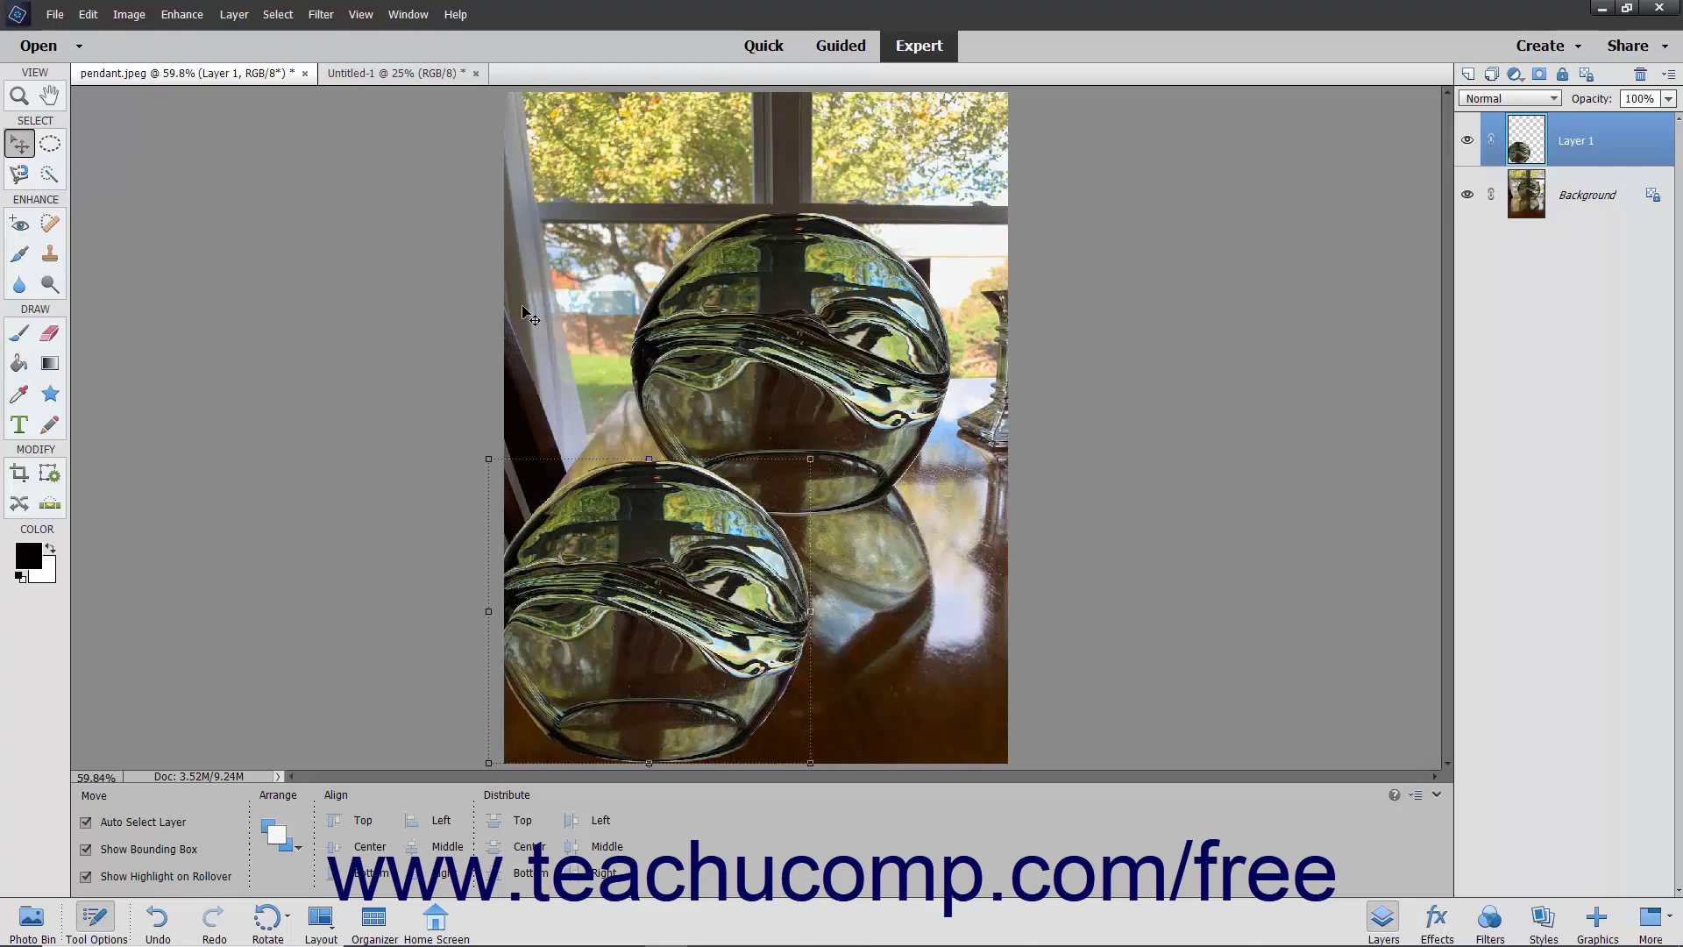
# - Switch to the Untitled-1 gradient image and select all of its canvas
pyautogui.click(371, 75)
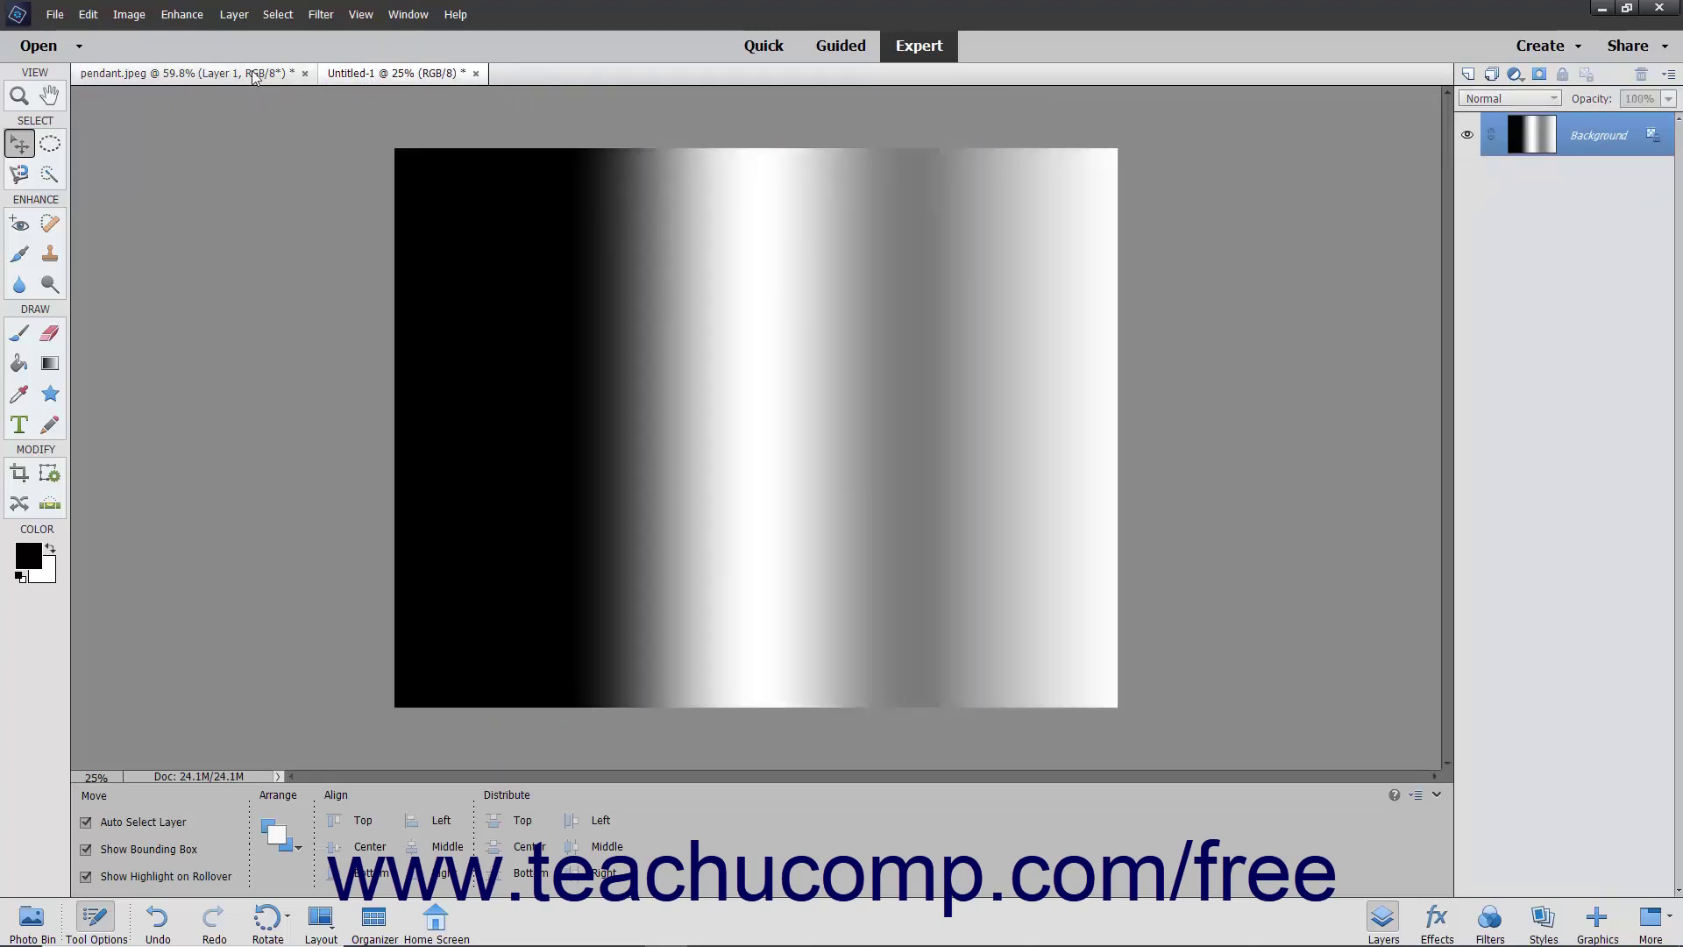
pyautogui.click(277, 14)
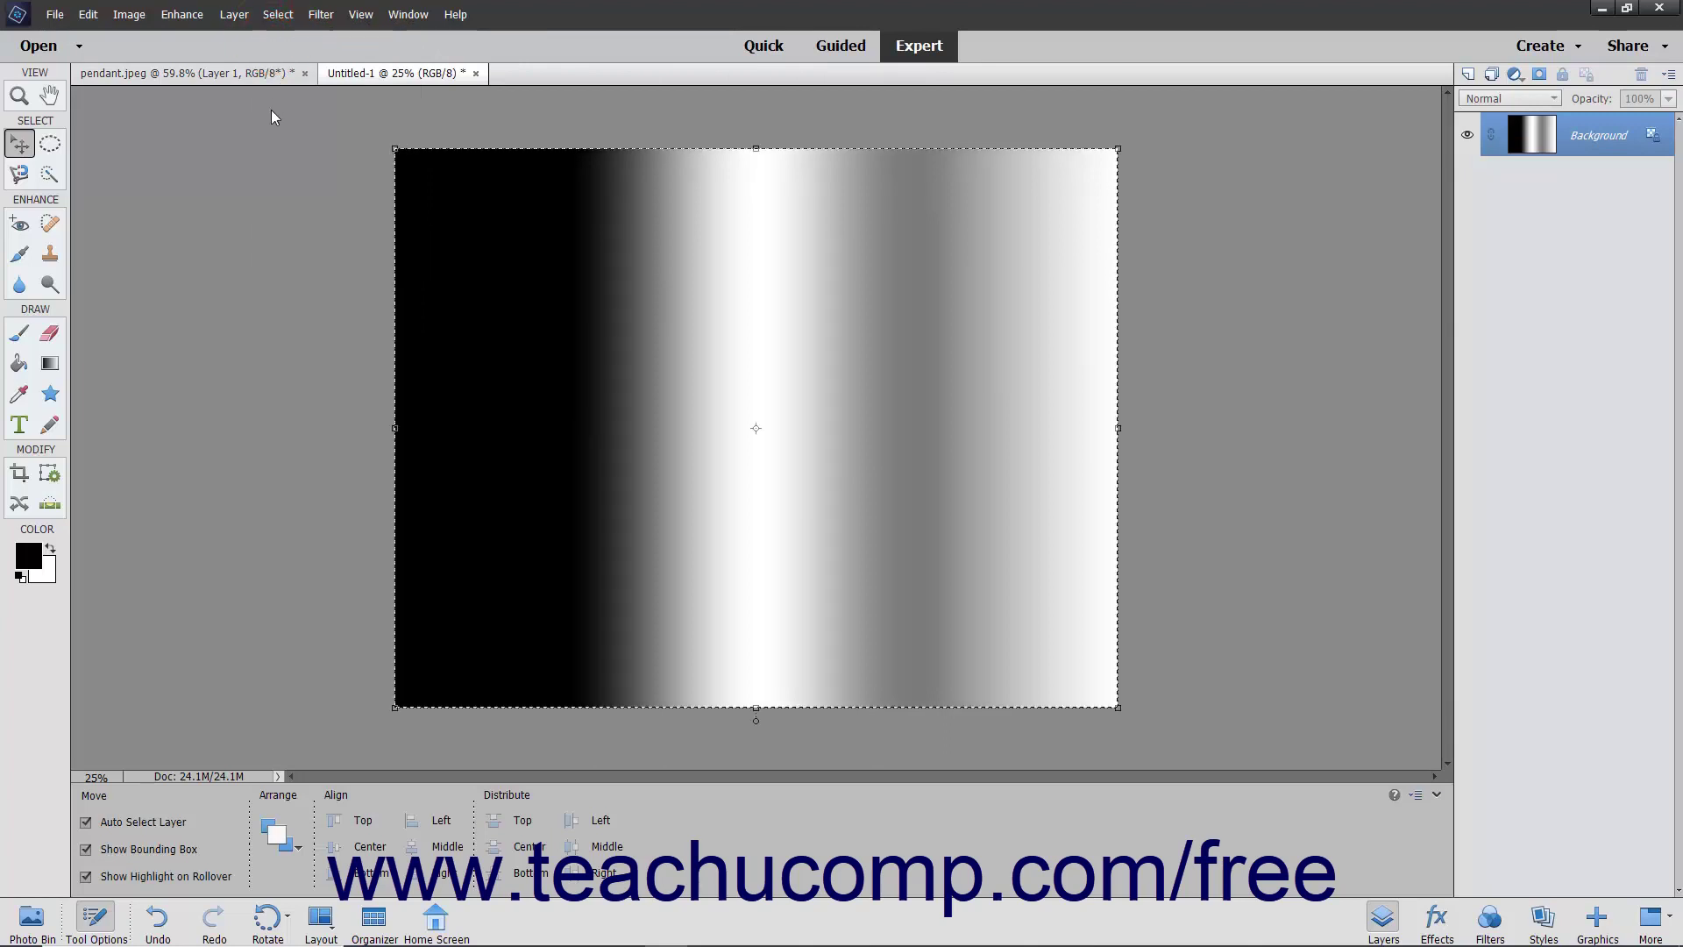
pyautogui.click(86, 15)
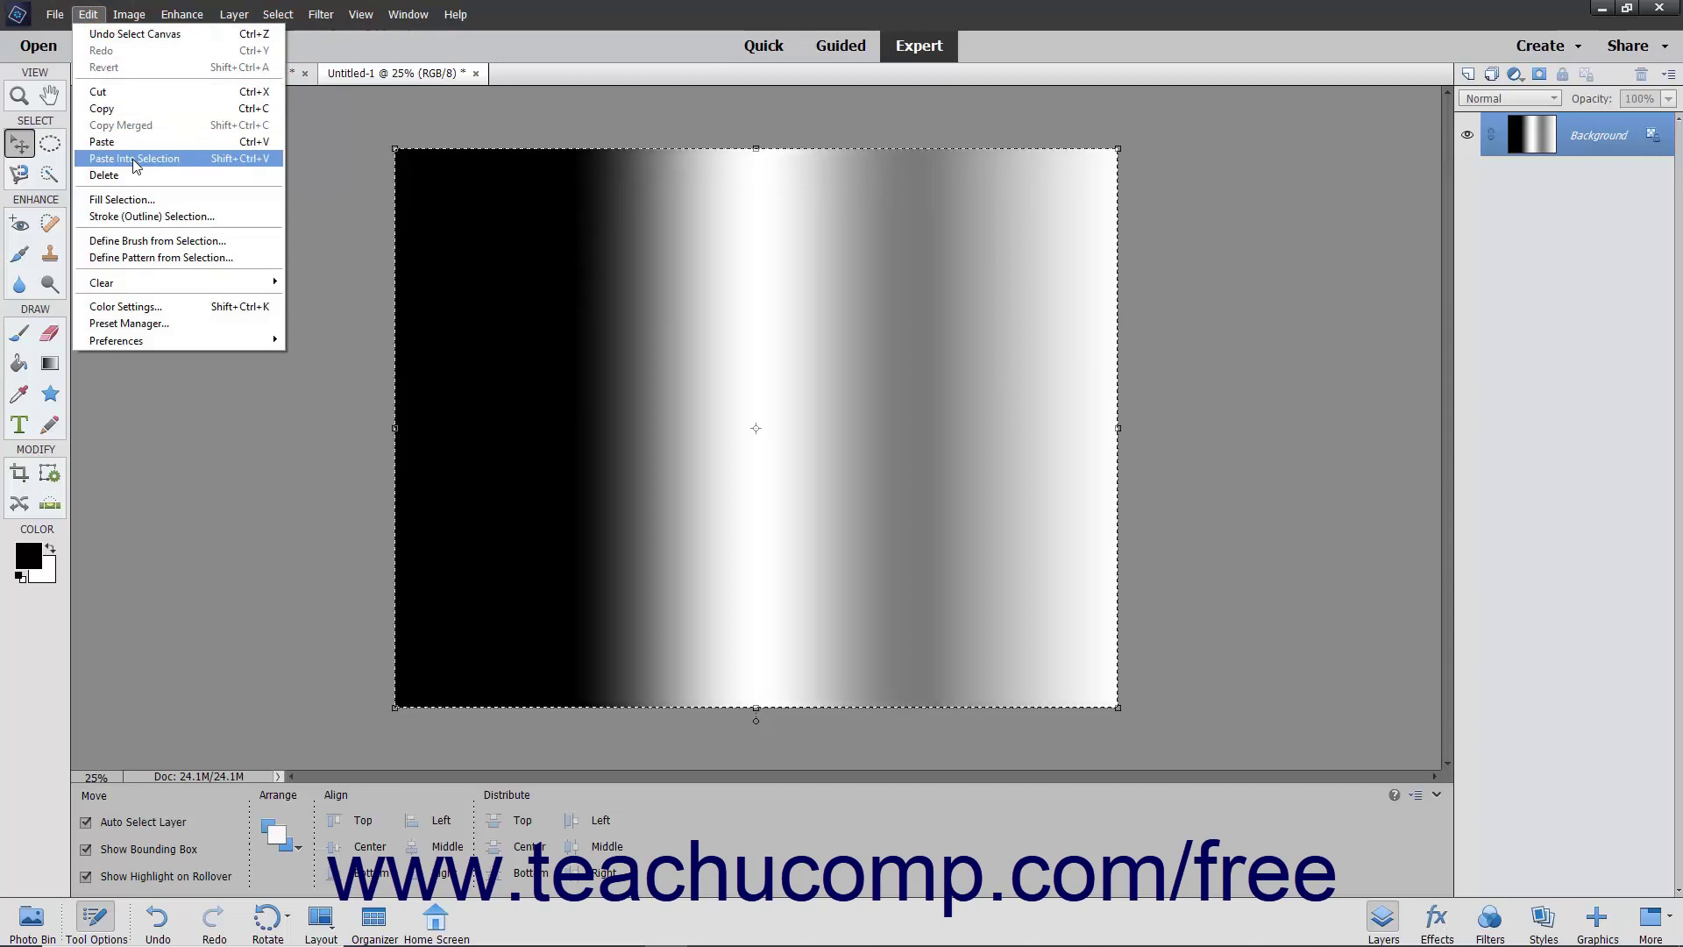
# - Paste the copied pendant into the gradient canvas selection
pyautogui.click(133, 160)
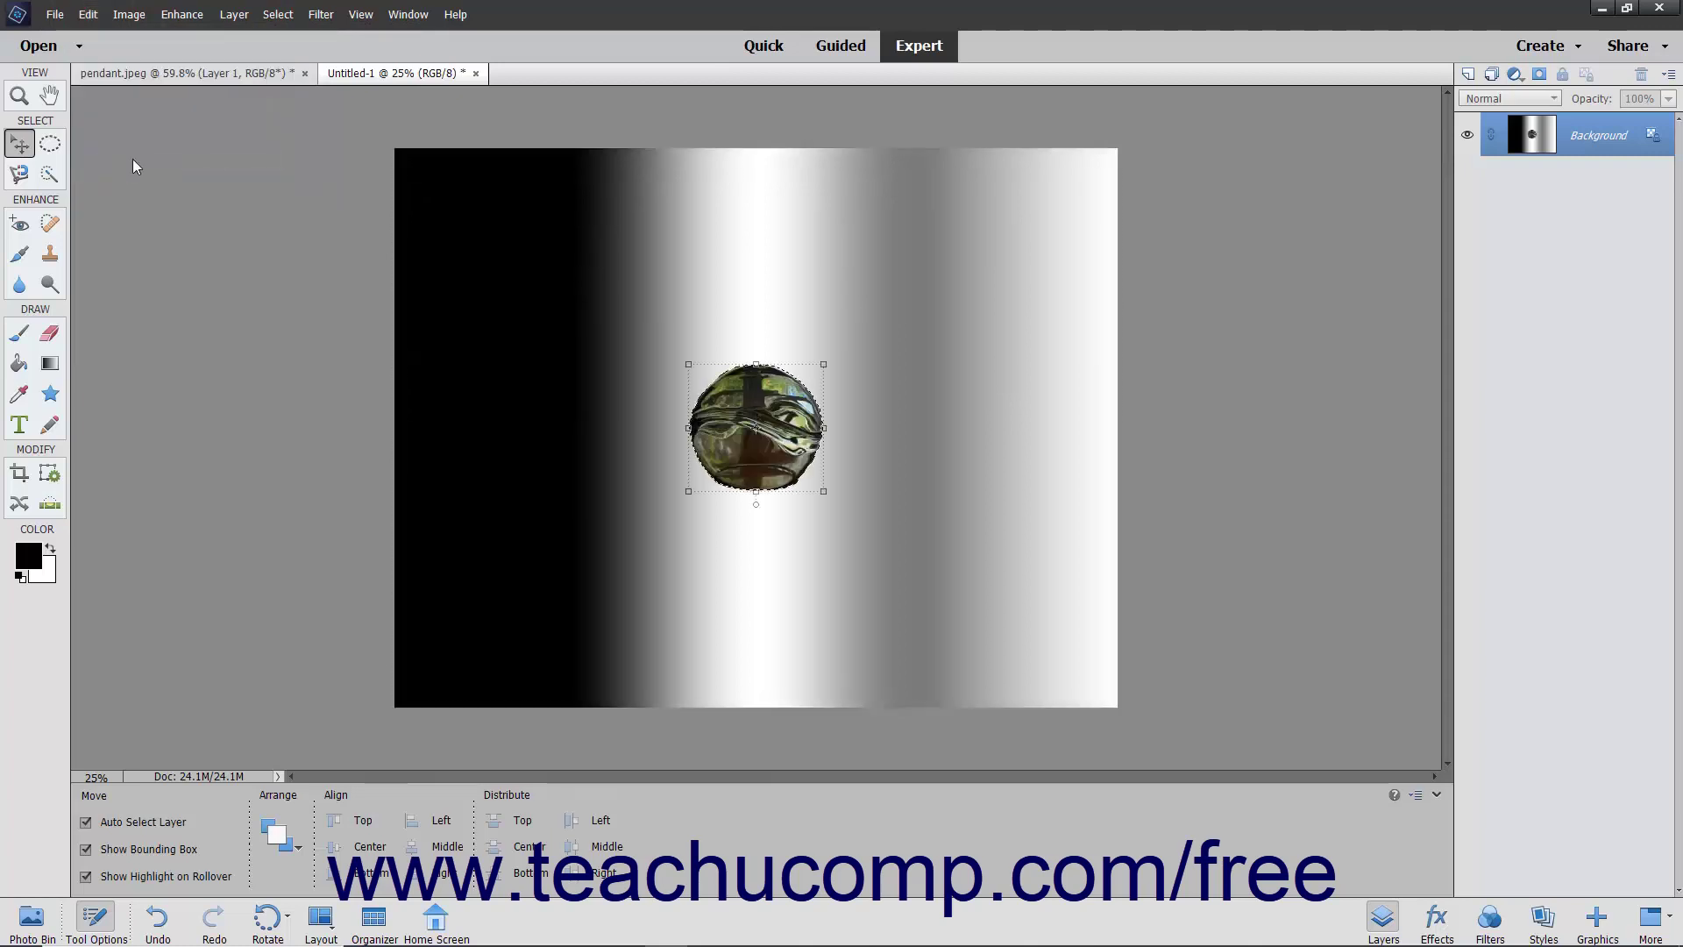